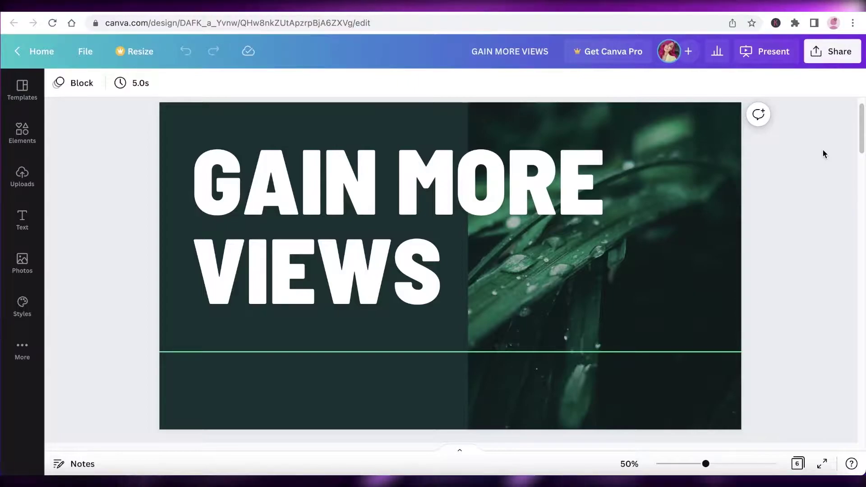
# Step: Go to the Core Principles slide and point out its title and thumbnail text block
pyautogui.scroll(-2, 821, 155)
pyautogui.scroll(-6, 820, 158)
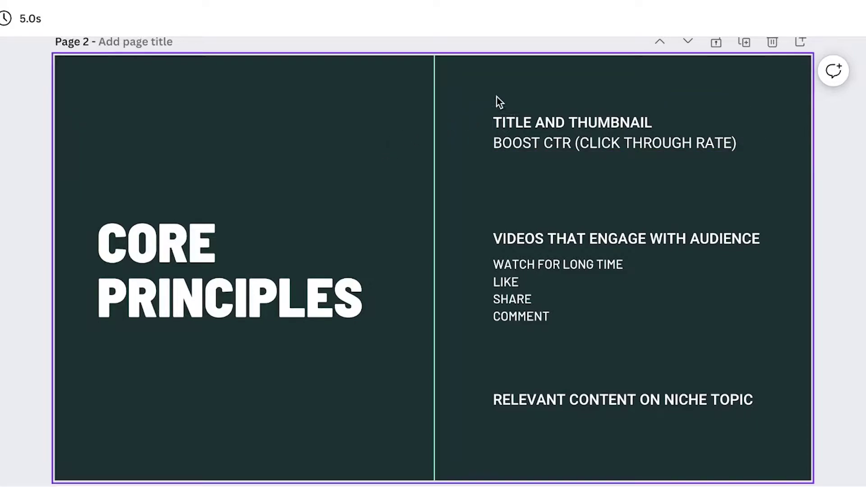
pyautogui.click(533, 128)
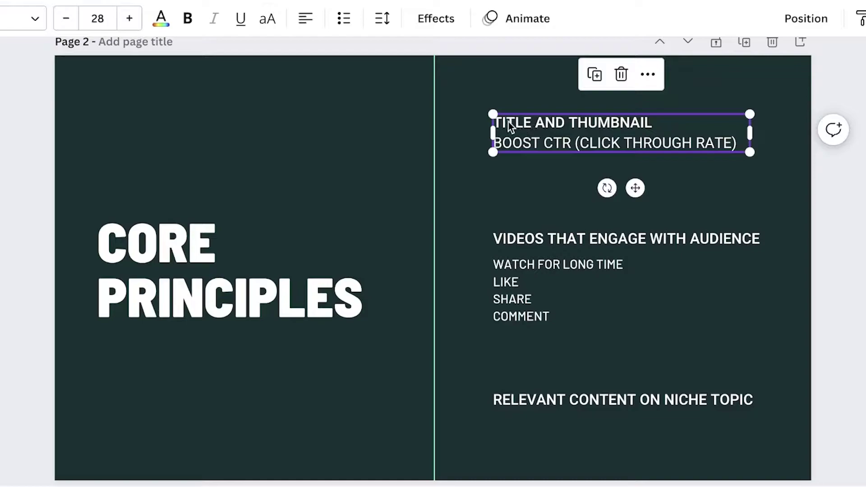
pyautogui.press('Escape')
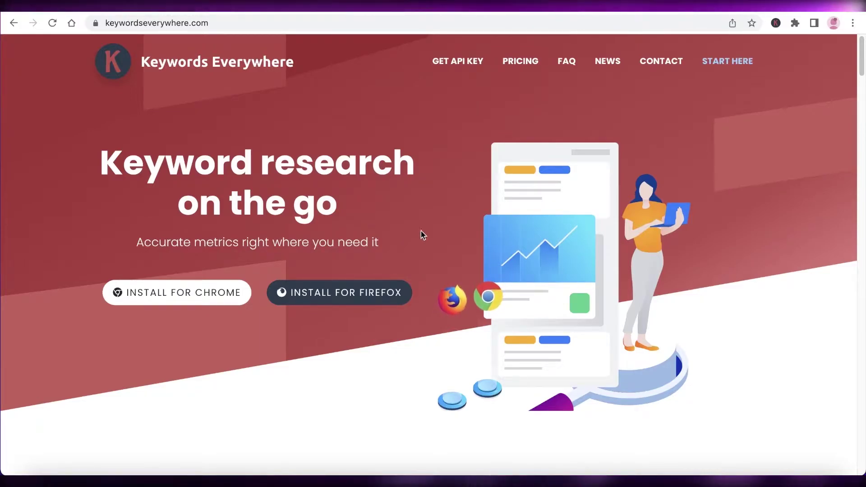
# Step: Bring up the Ahrefs free SEO tools page, followed by the YouTube search results for petcare
pyautogui.click(537, 11)
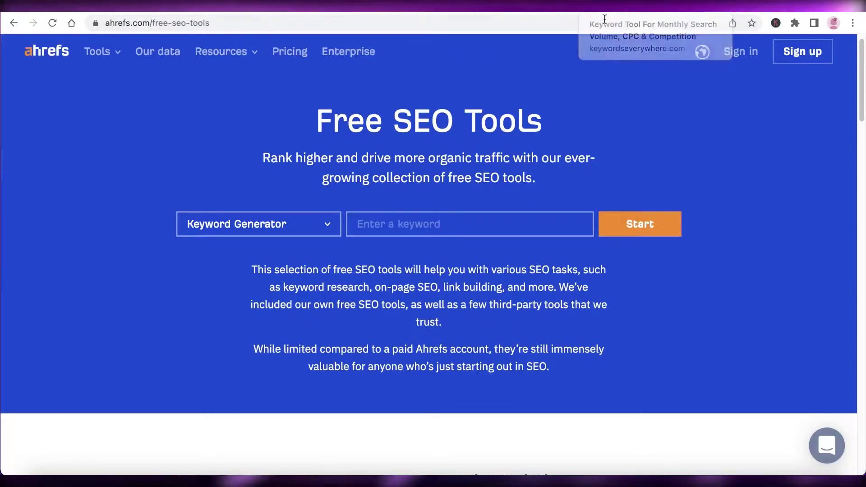
pyautogui.click(428, 10)
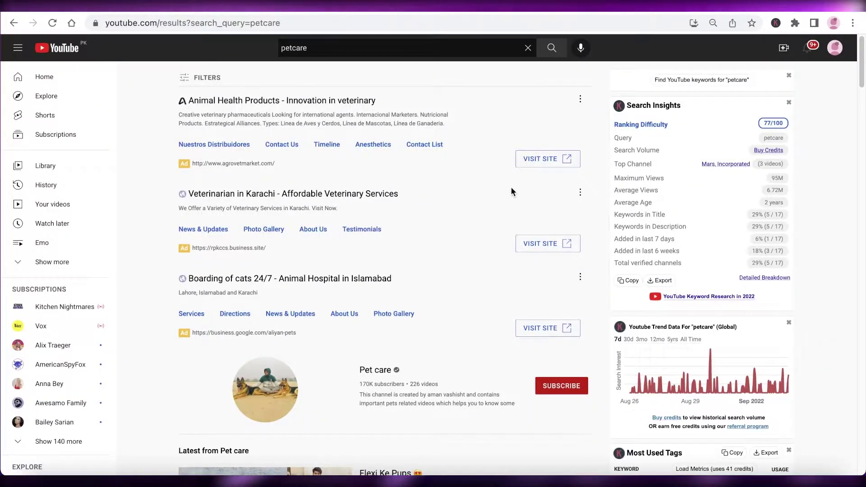
# Step: Examine the titles, thumbnails and view counts of the petcare videos throughout the search results
pyautogui.scroll(-15, 510, 187)
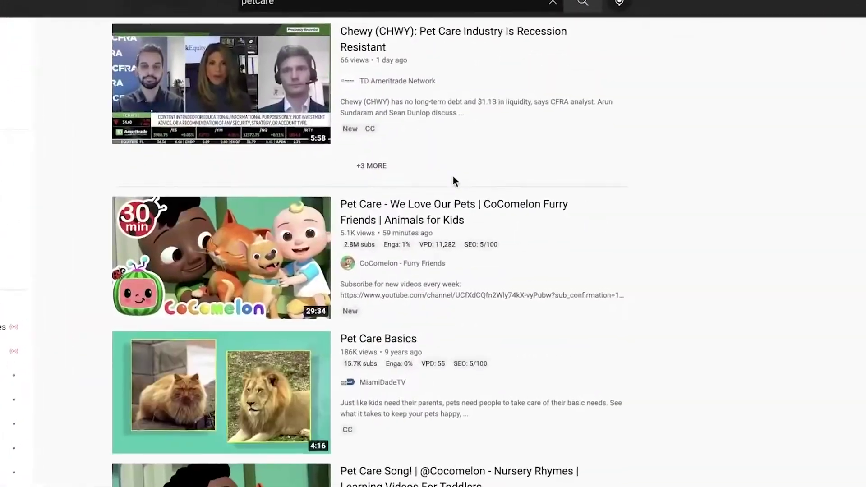
pyautogui.scroll(-20, 452, 181)
pyautogui.scroll(-10, 576, 256)
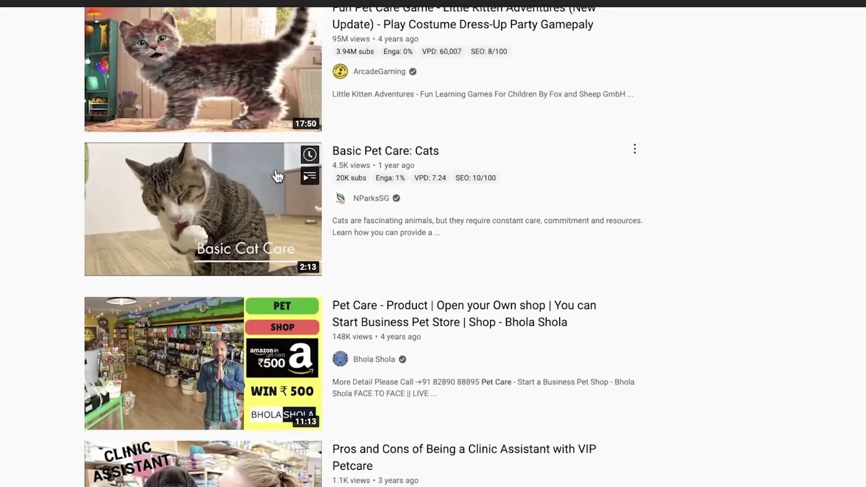
pyautogui.scroll(5, 278, 176)
pyautogui.scroll(-5, 290, 188)
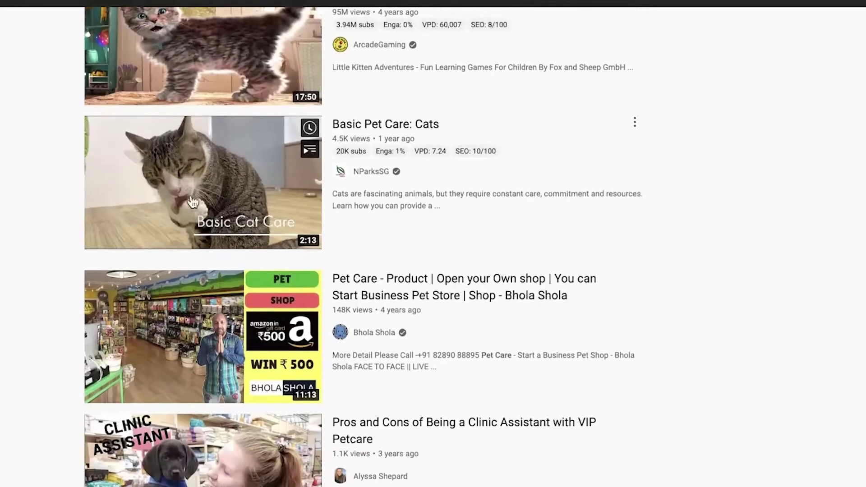
pyautogui.scroll(15, 185, 202)
pyautogui.scroll(-13, 187, 204)
pyautogui.scroll(7, 808, 297)
pyautogui.scroll(5, 816, 286)
pyautogui.scroll(-20, 816, 288)
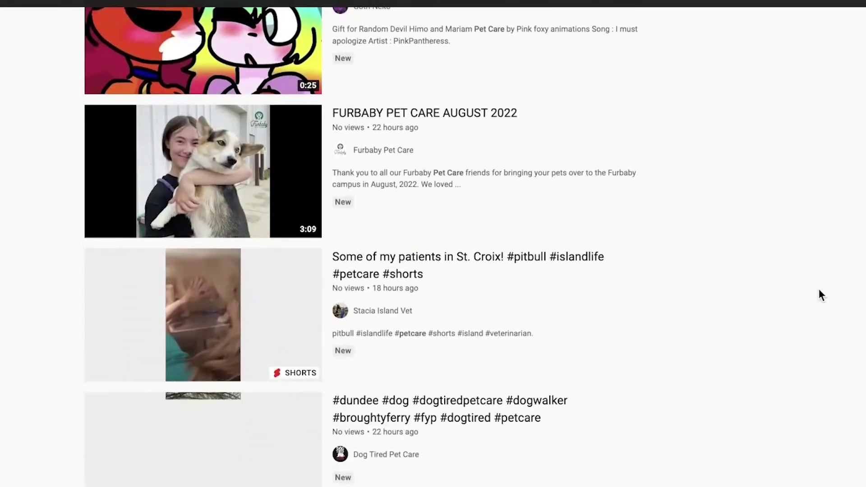
pyautogui.scroll(-9, 819, 289)
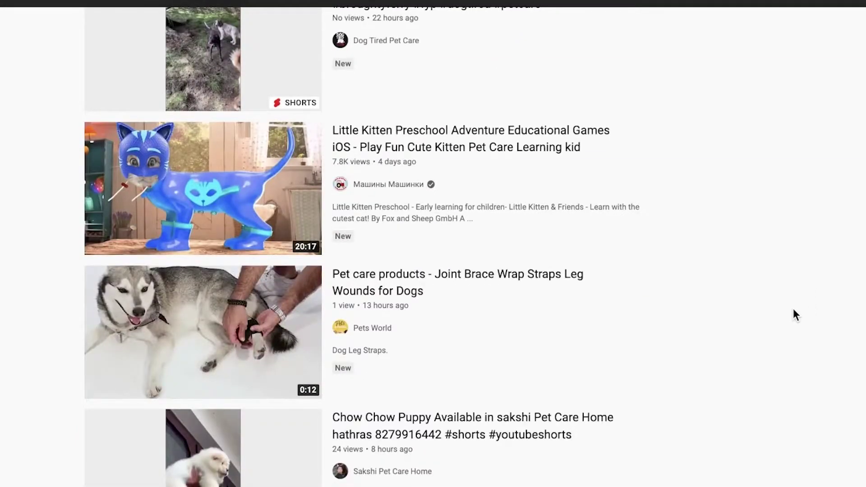
pyautogui.scroll(-10, 793, 311)
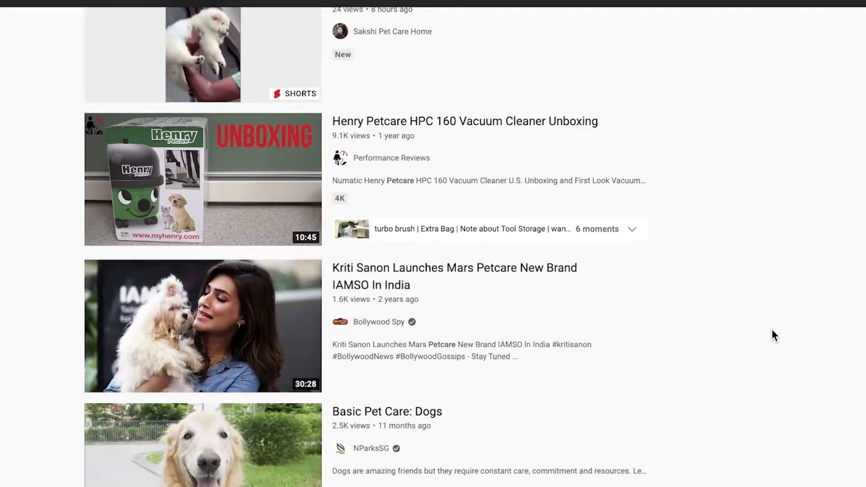
pyautogui.scroll(20, 771, 330)
pyautogui.scroll(-20, 777, 335)
pyautogui.scroll(20, 780, 359)
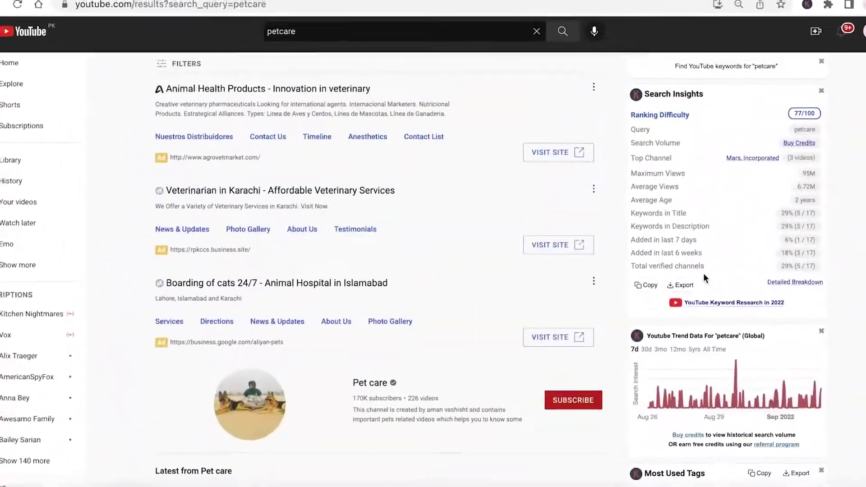
pyautogui.scroll(-7, 365, 90)
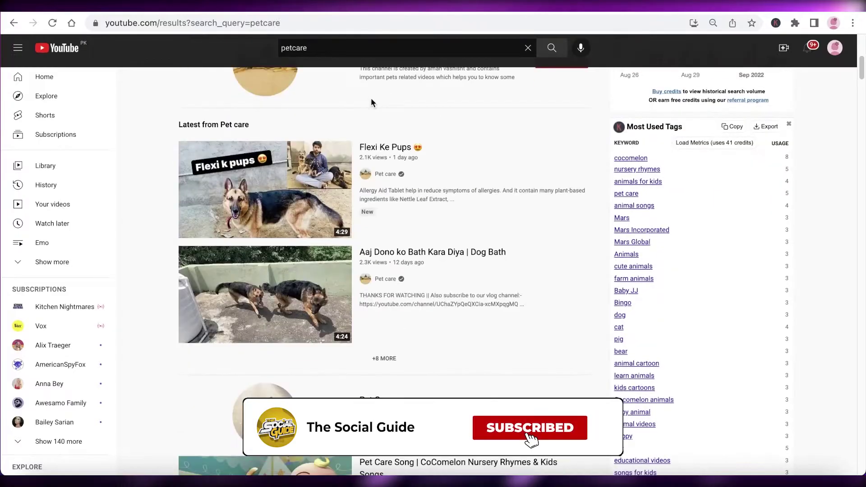
pyautogui.scroll(-20, 371, 103)
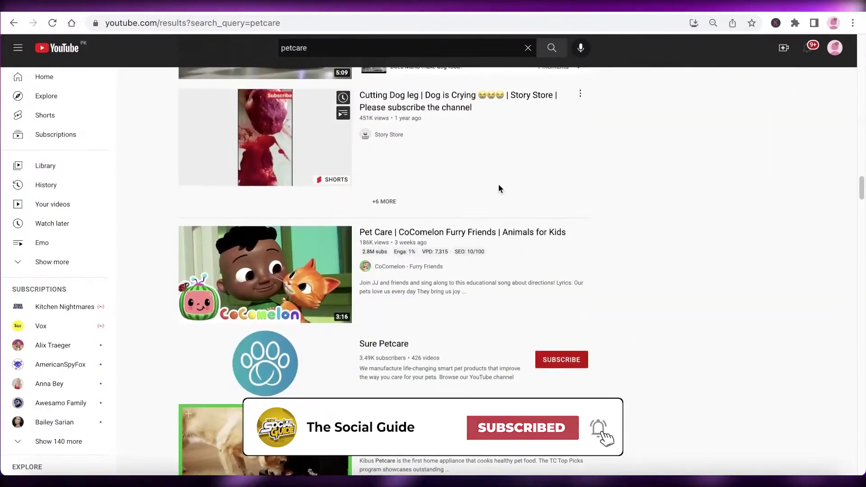
pyautogui.scroll(-20, 821, 230)
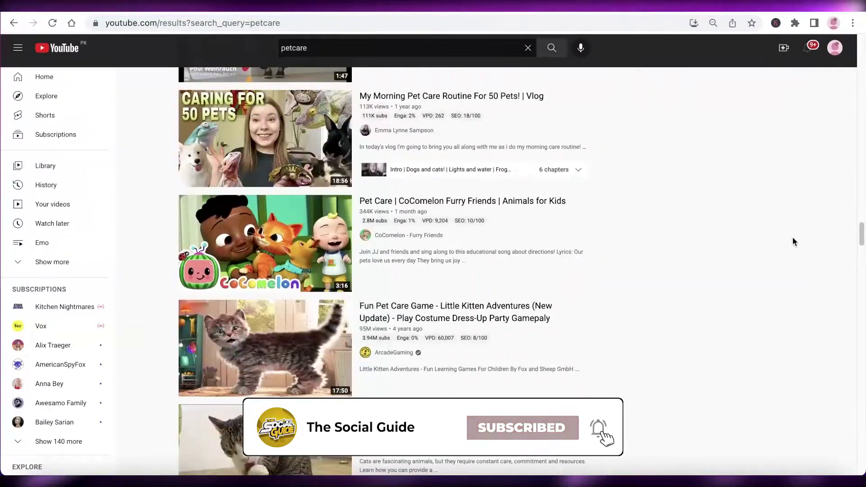
pyautogui.scroll(-15, 793, 239)
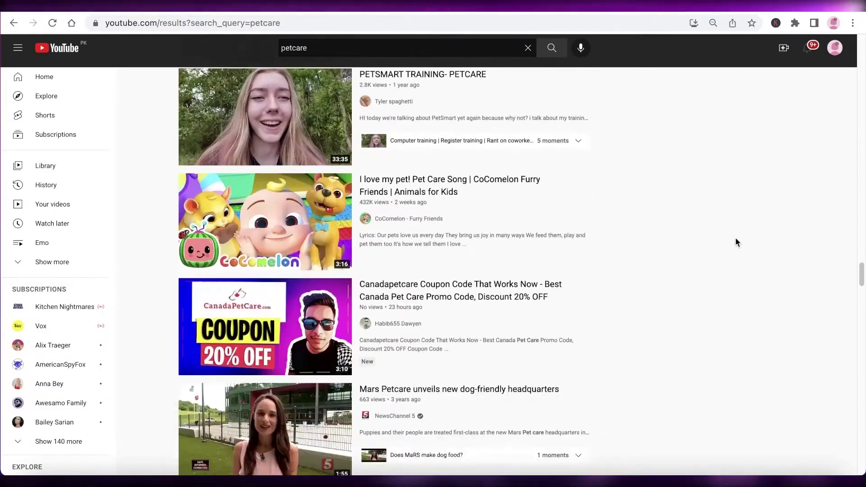
pyautogui.scroll(-8, 735, 242)
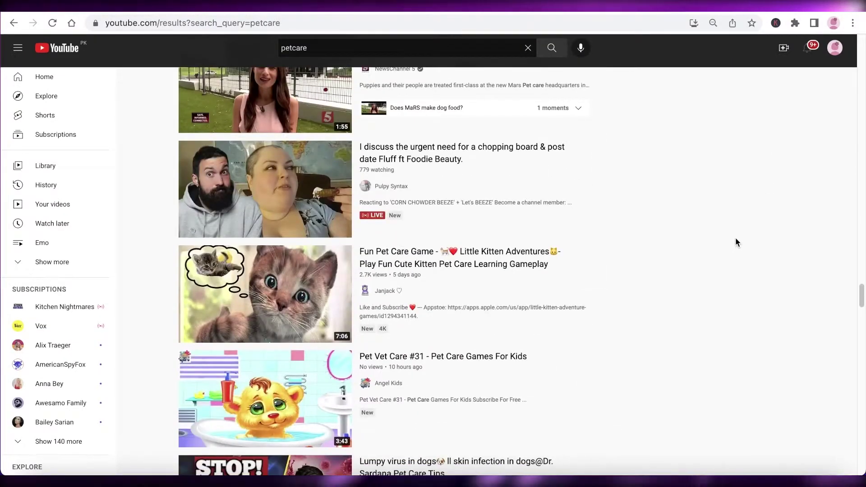
pyautogui.scroll(-8, 736, 242)
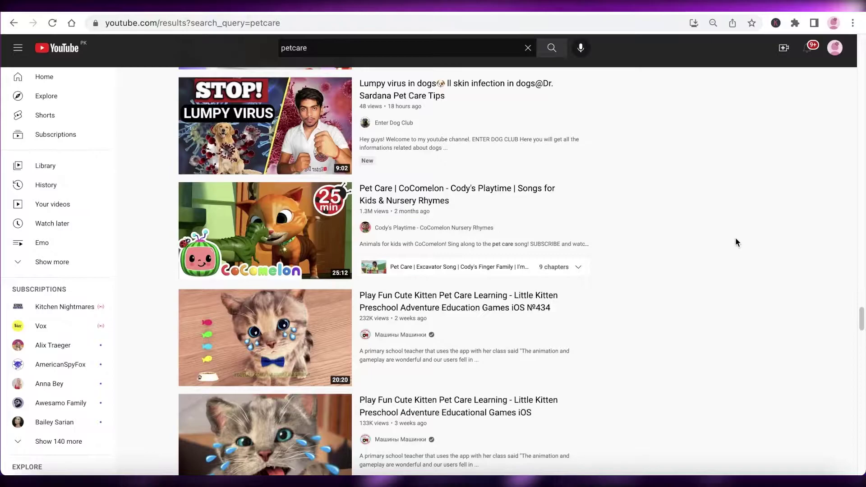
pyautogui.scroll(-7, 735, 237)
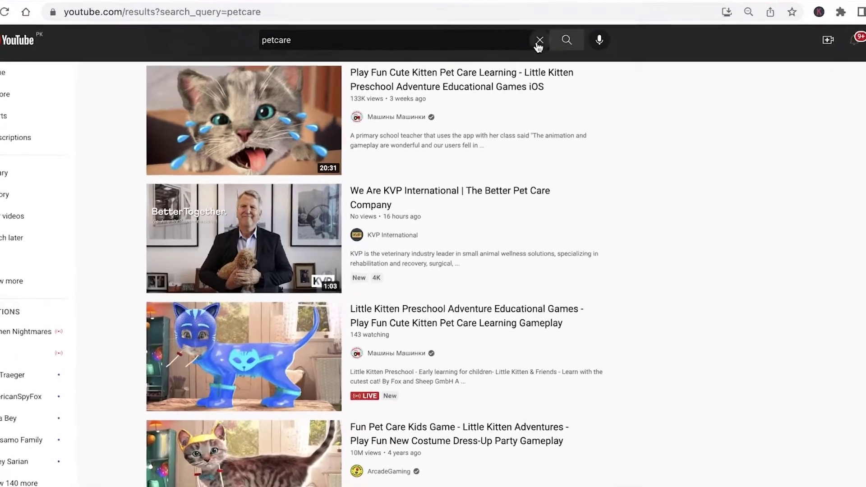
# Step: Search YouTube for "fashion" in place of the petcare query
pyautogui.click(539, 40)
pyautogui.write('fash')
pyautogui.write('ion')
pyautogui.press('Return')
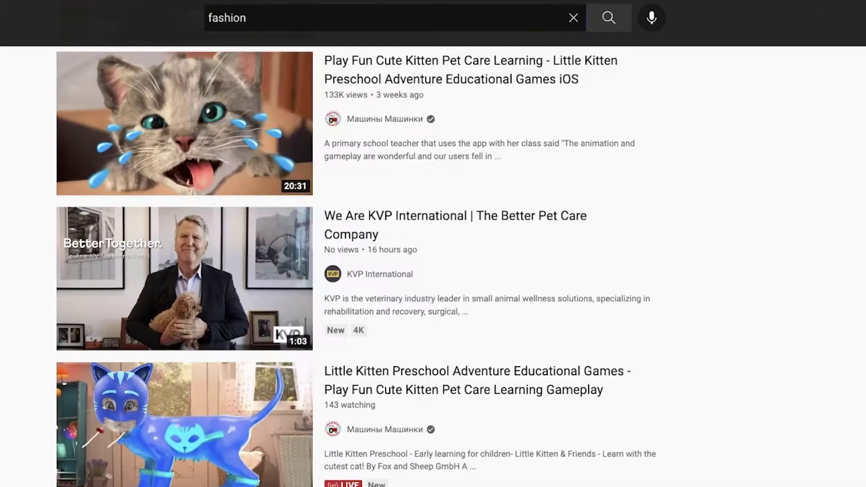
# Step: Examine the fashion search results, comparing video titles, thumbnails and engagement figures
pyautogui.scroll(-10, 680, 89)
pyautogui.scroll(-15, 369, 177)
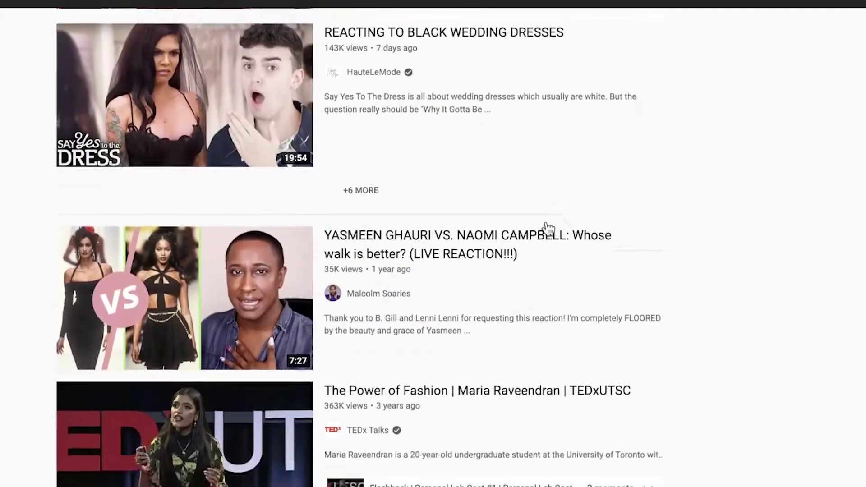
pyautogui.scroll(10, 543, 227)
pyautogui.scroll(-15, 582, 227)
pyautogui.scroll(-6, 602, 224)
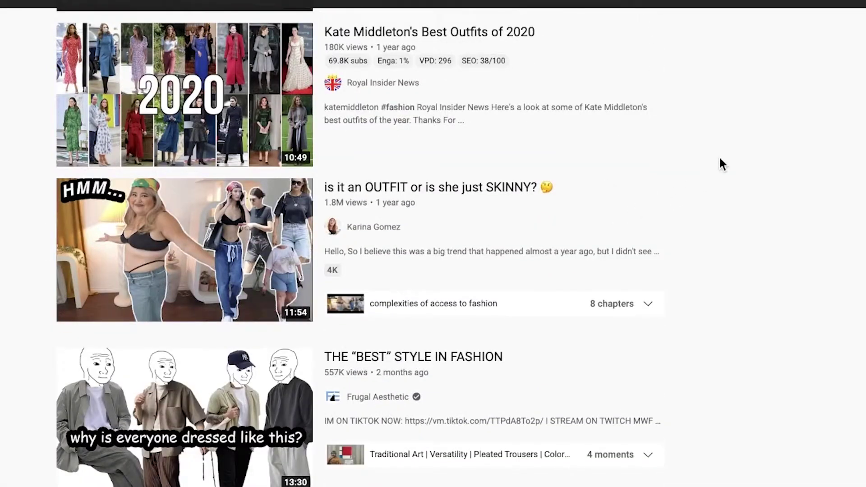
pyautogui.scroll(-4, 717, 173)
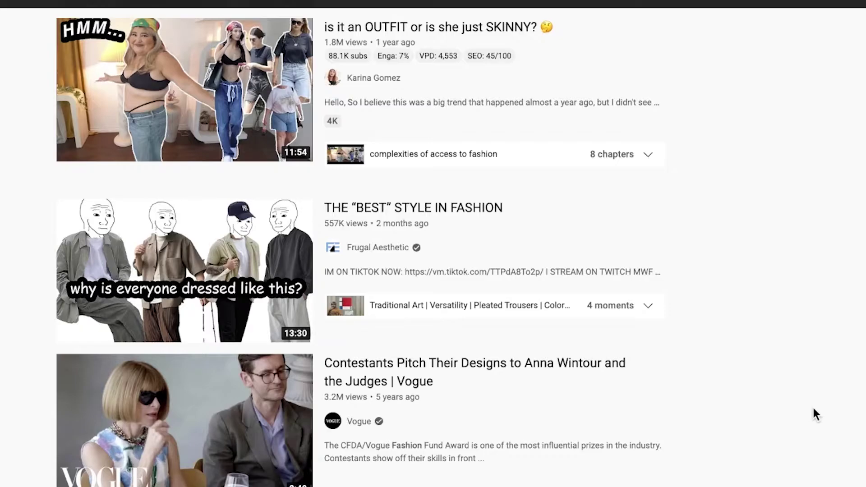
pyautogui.scroll(-20, 762, 330)
pyautogui.scroll(20, 812, 414)
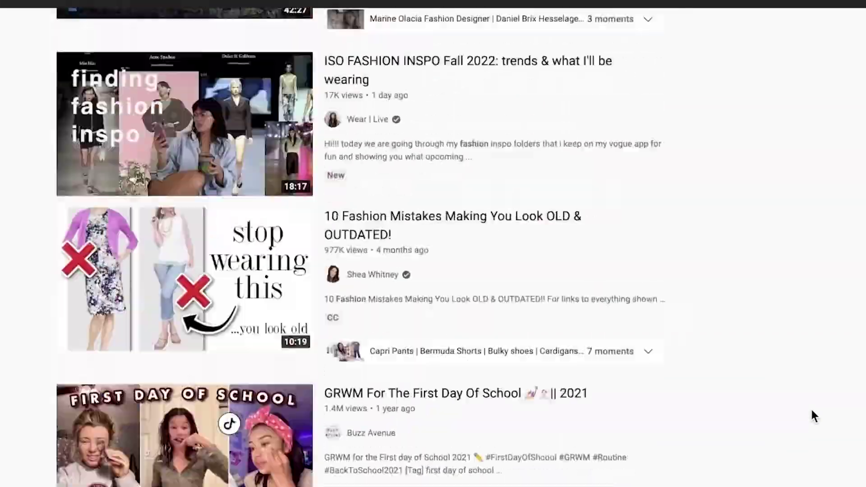
pyautogui.scroll(10, 818, 412)
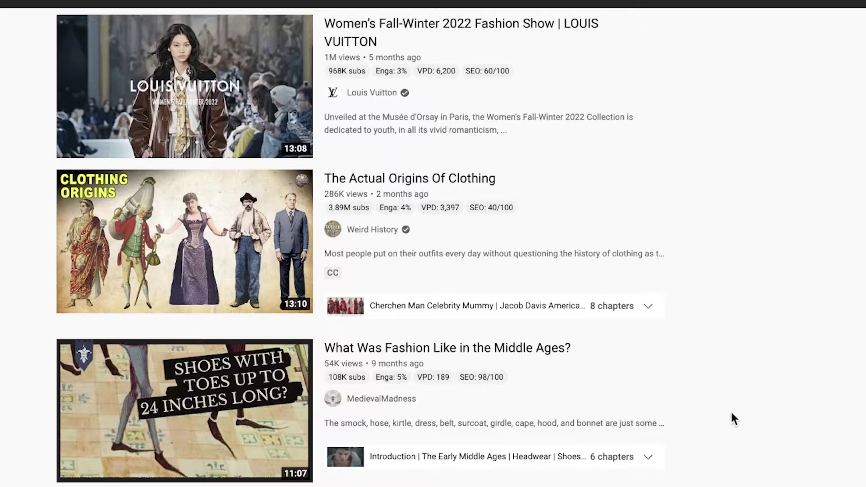
pyautogui.scroll(-5, 724, 417)
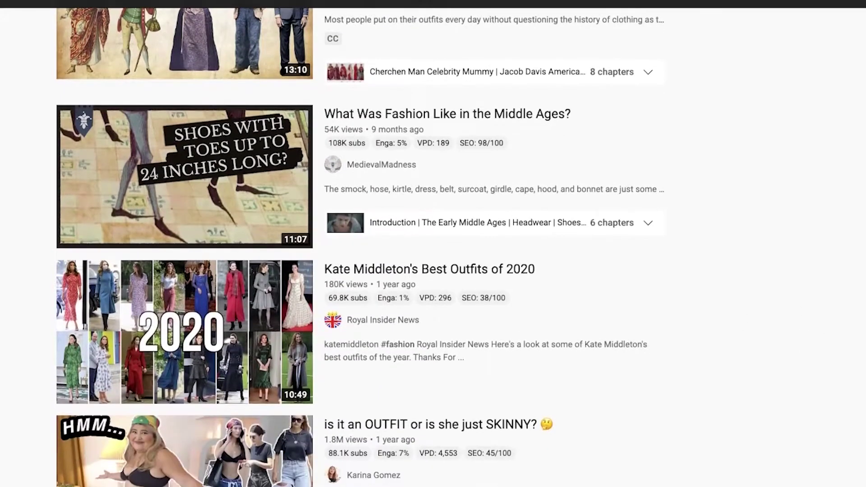
pyautogui.scroll(-18, 359, 247)
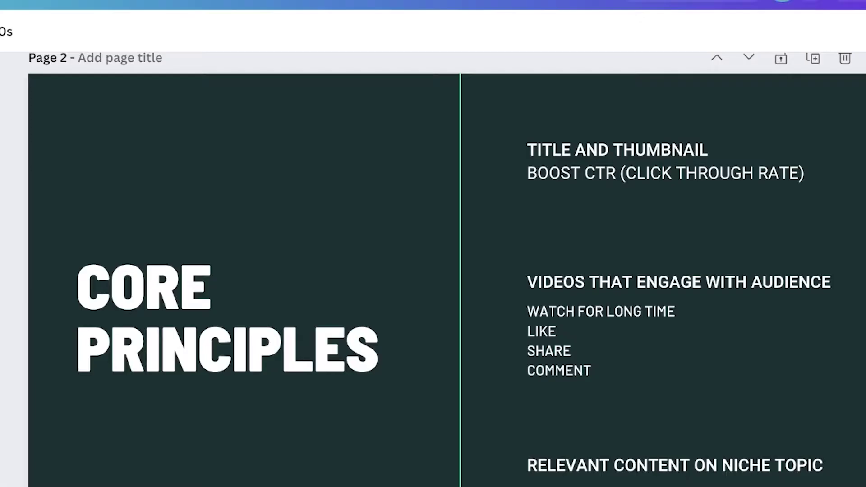
# Step: Switch to the Canva presentation and show the Series Playlists slide
pyautogui.scroll(-10, 433, 261)
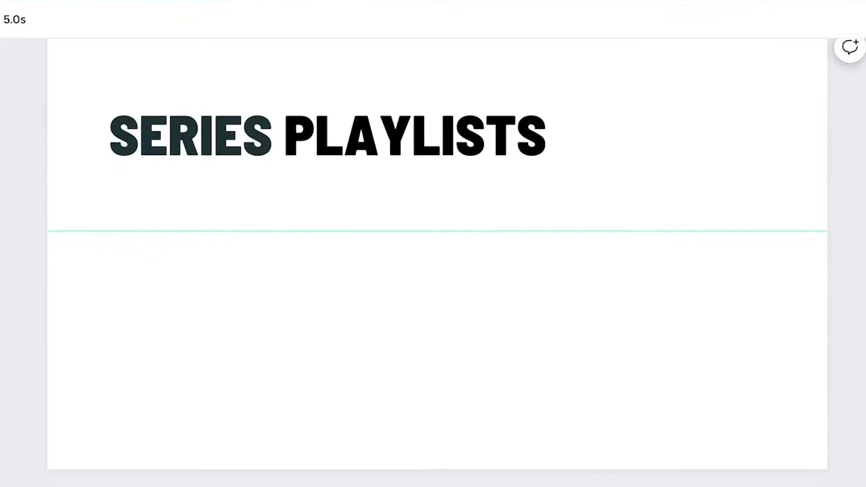
pyautogui.scroll(1, 432, 261)
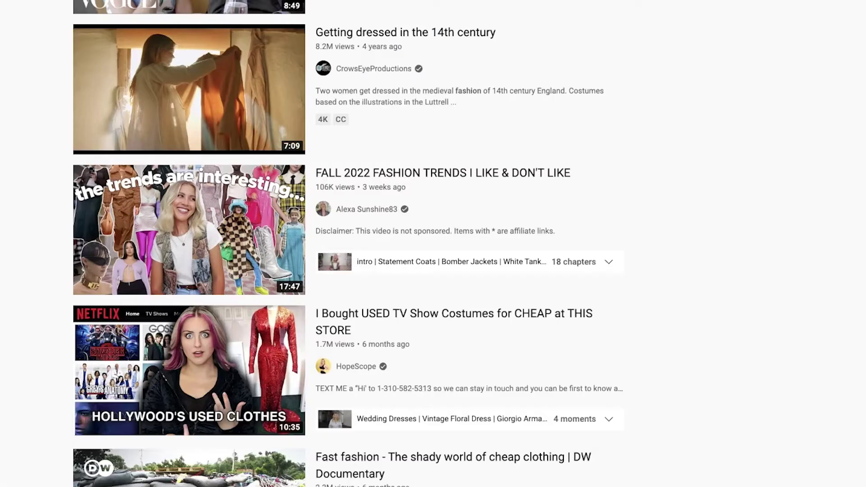
# Step: Return to the YouTube fashion results, mute the sound and open the HauteLeMode channel from its black wedding dresses video
pyautogui.scroll(15, 831, 389)
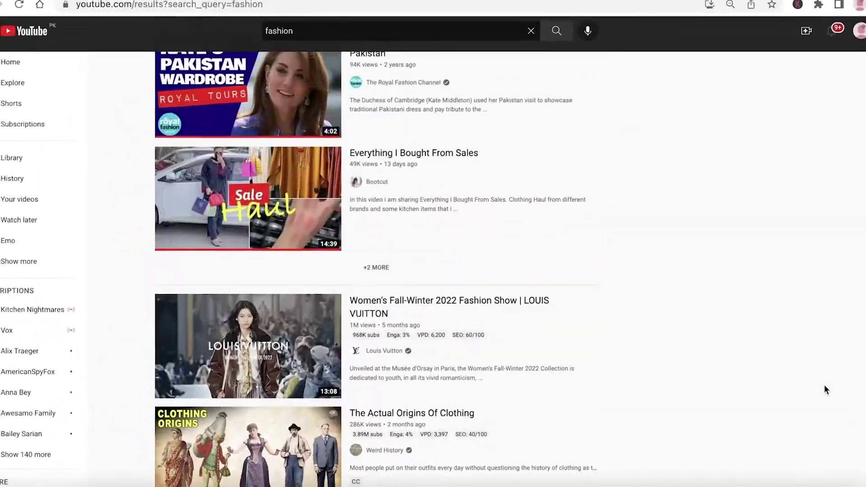
pyautogui.scroll(6, 832, 389)
pyautogui.press('XF86AudioMute')
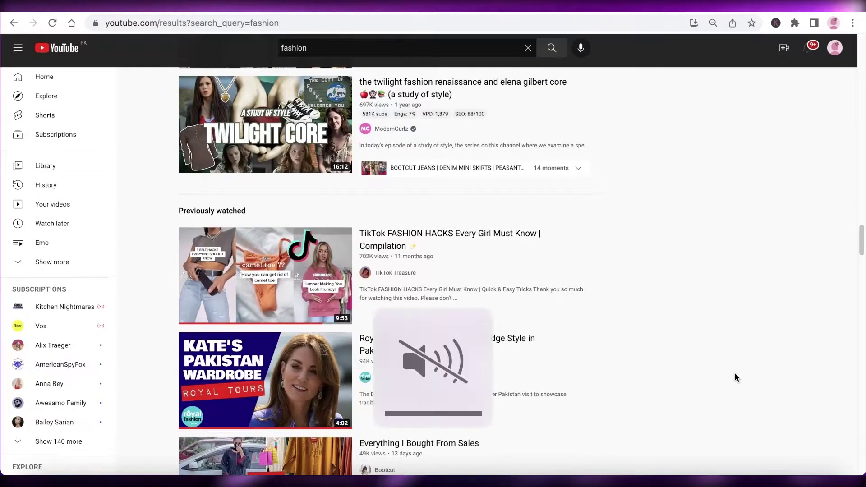
pyautogui.scroll(14, 699, 357)
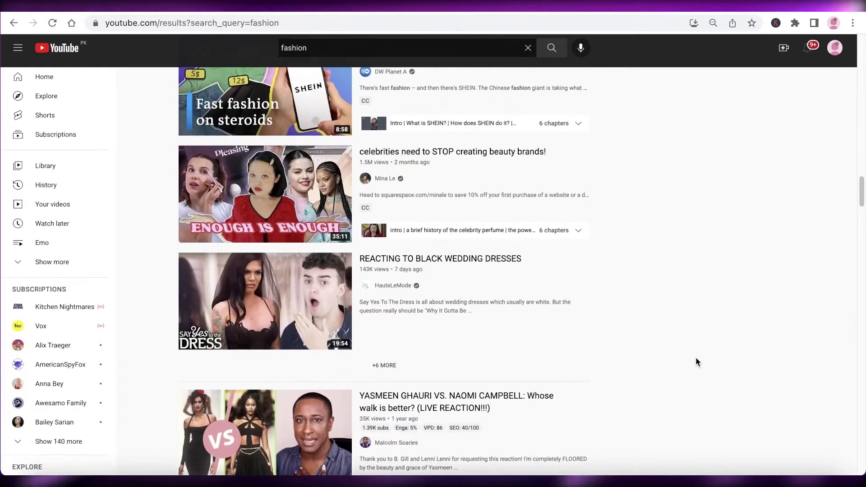
pyautogui.click(380, 286)
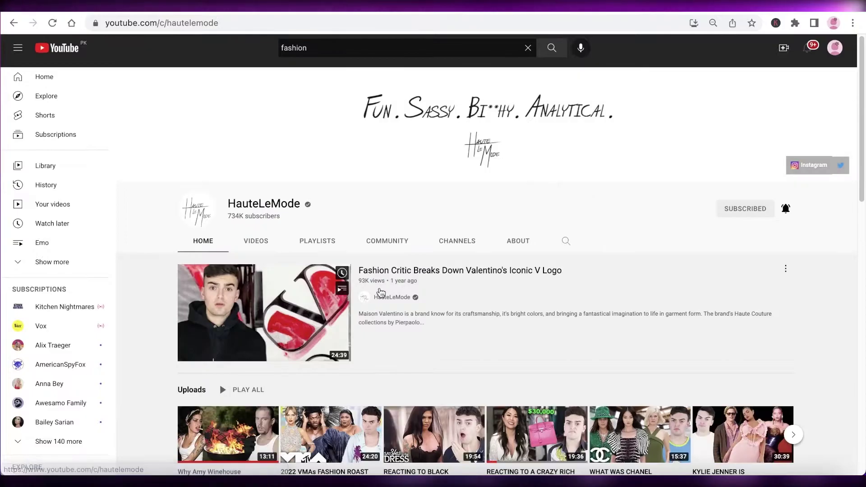
# Step: Look over the HauteLeMode channel's home page and review its created playlists
pyautogui.scroll(-6, 383, 289)
pyautogui.scroll(2, 392, 248)
pyautogui.scroll(4, 392, 248)
pyautogui.click(305, 236)
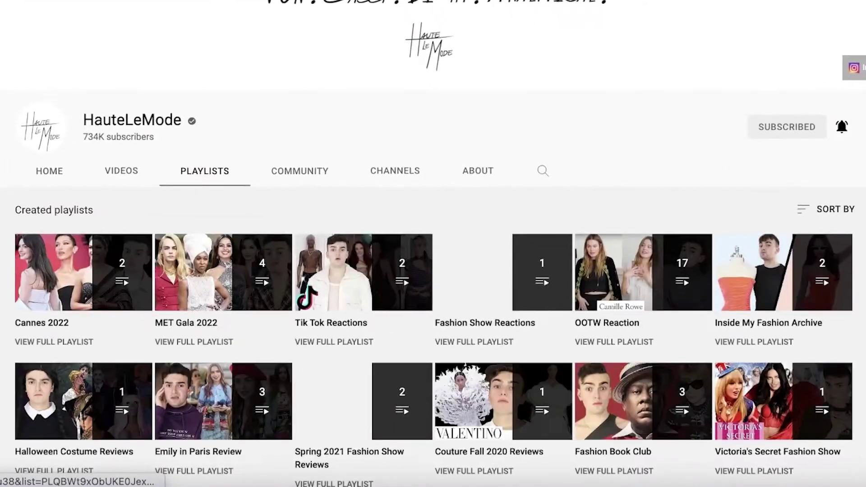
pyautogui.scroll(-5, 433, 243)
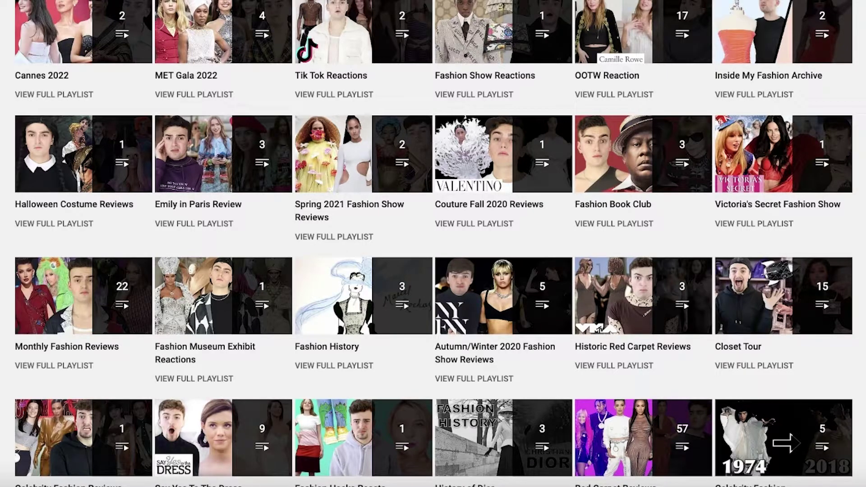
# Step: Browse the HauteLeMode channel's created playlists and play the Autumn/Winter 2020 Fashion Show Reviews playlist
pyautogui.scroll(-4, 433, 243)
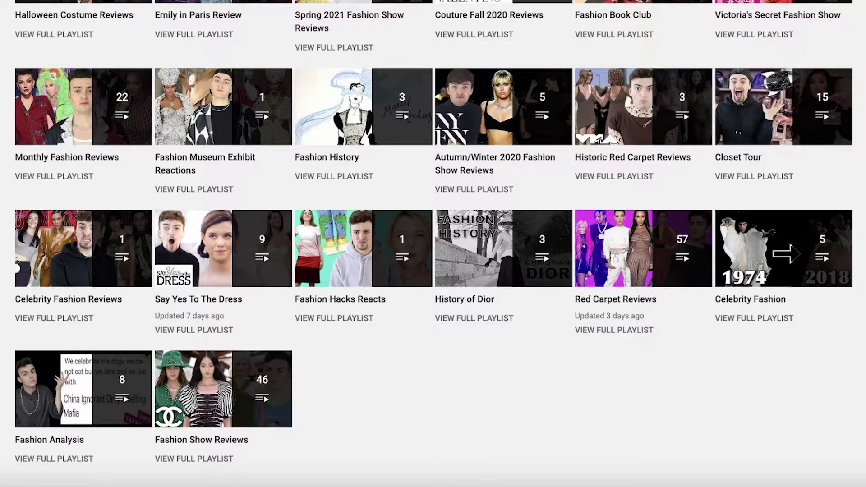
pyautogui.scroll(3, 433, 243)
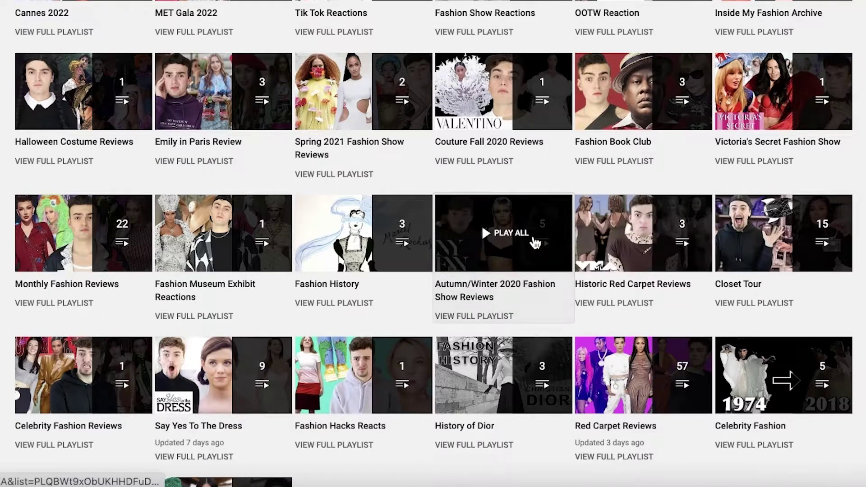
pyautogui.click(533, 239)
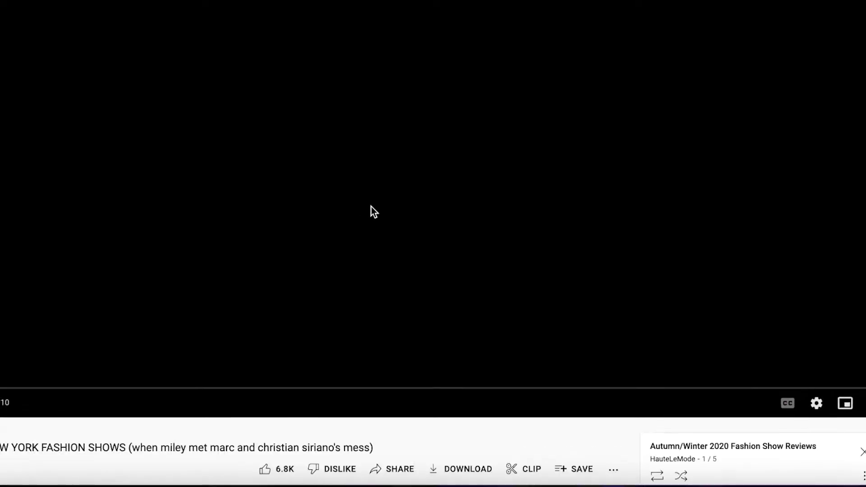
# Step: Examine the playlist's video list, along with the playing video's comments and tags
pyautogui.scroll(-8, 372, 210)
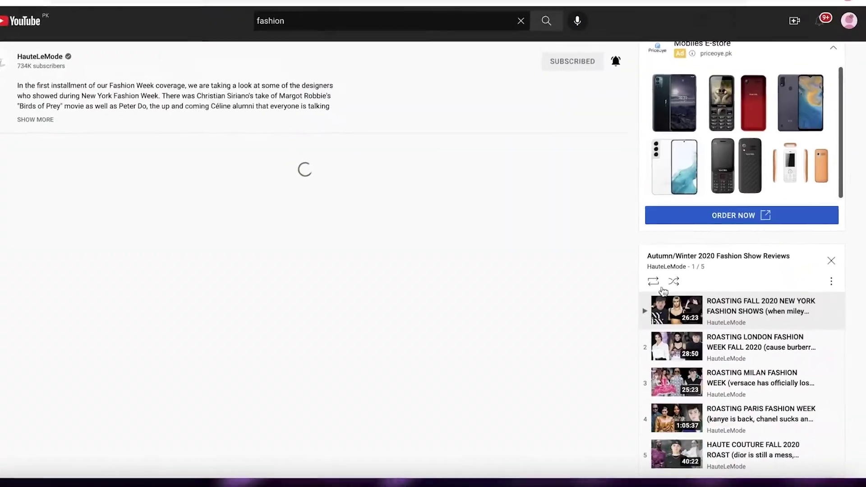
pyautogui.scroll(-20, 640, 252)
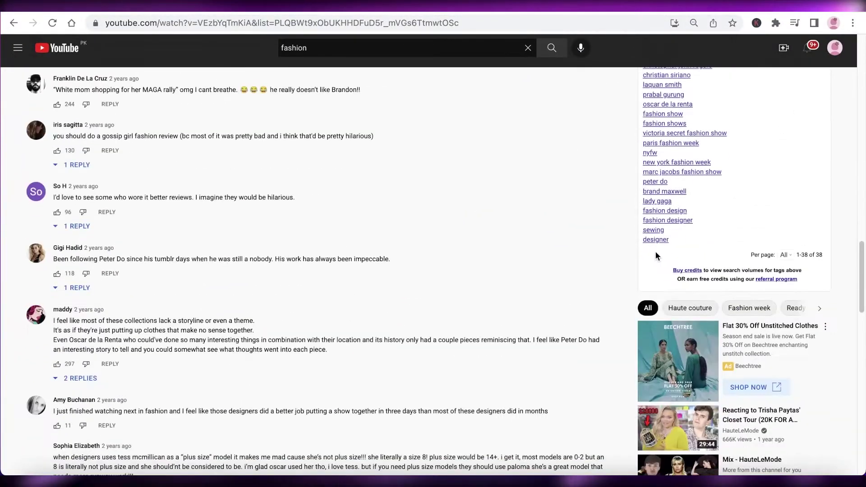
pyautogui.scroll(-5, 656, 256)
pyautogui.scroll(9, 580, 254)
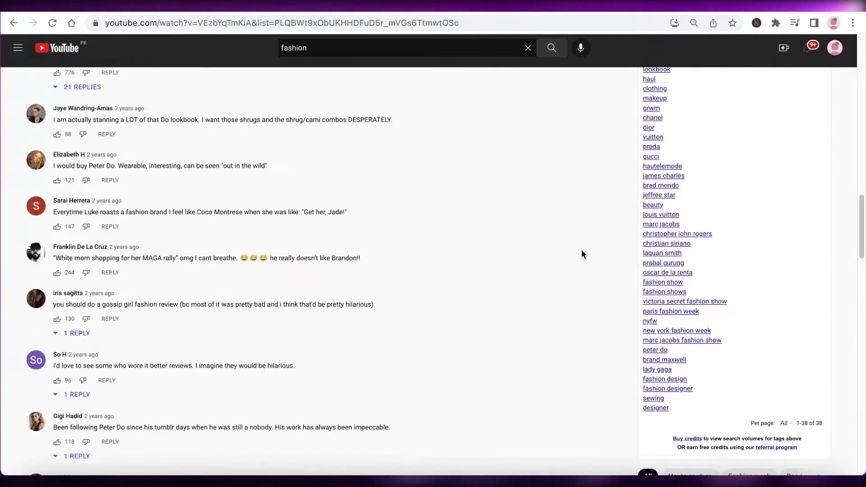
pyautogui.scroll(15, 580, 256)
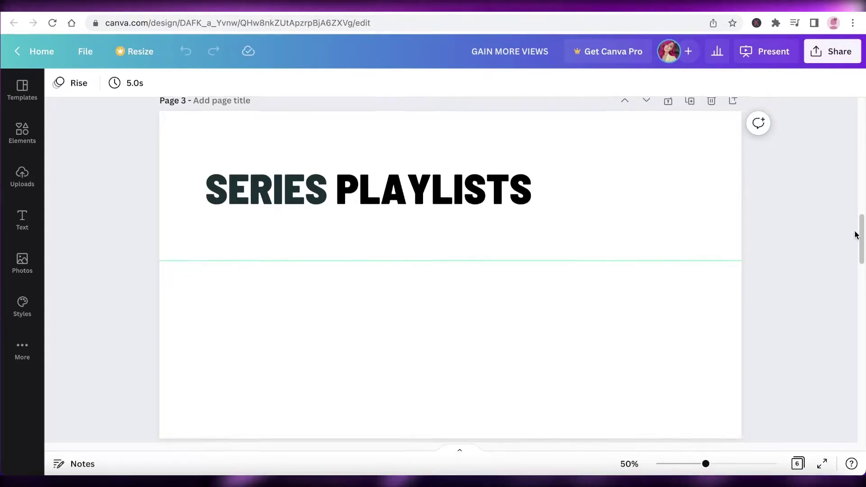
# Step: Switch to the Canva presentation and move past the Series Playlists slide
pyautogui.scroll(-5, 855, 234)
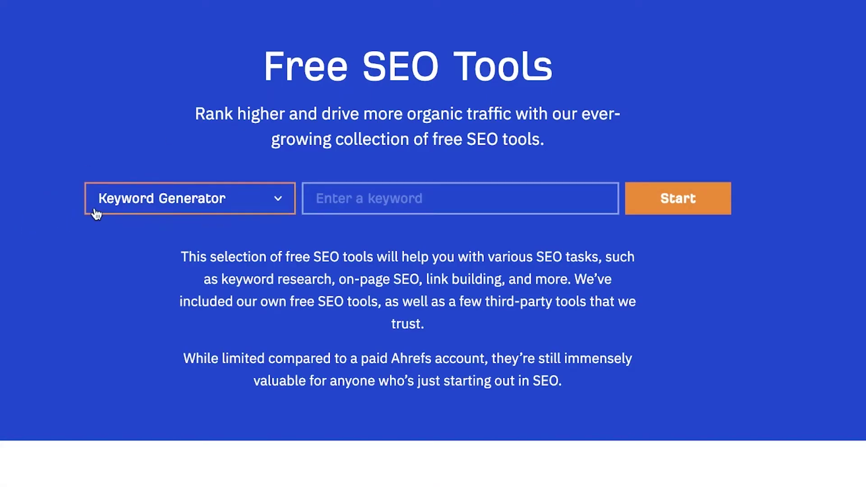
# Step: Switch to Ahrefs' Free SEO Tools and launch the YouTube Keyword Tool with the keyword "fashion"
pyautogui.click(105, 207)
pyautogui.click(201, 140)
pyautogui.click(155, 203)
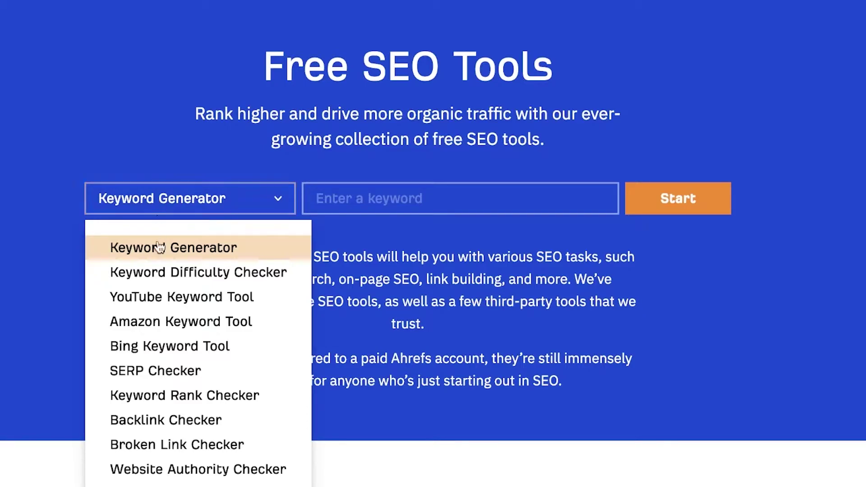
pyautogui.click(201, 302)
pyautogui.click(392, 201)
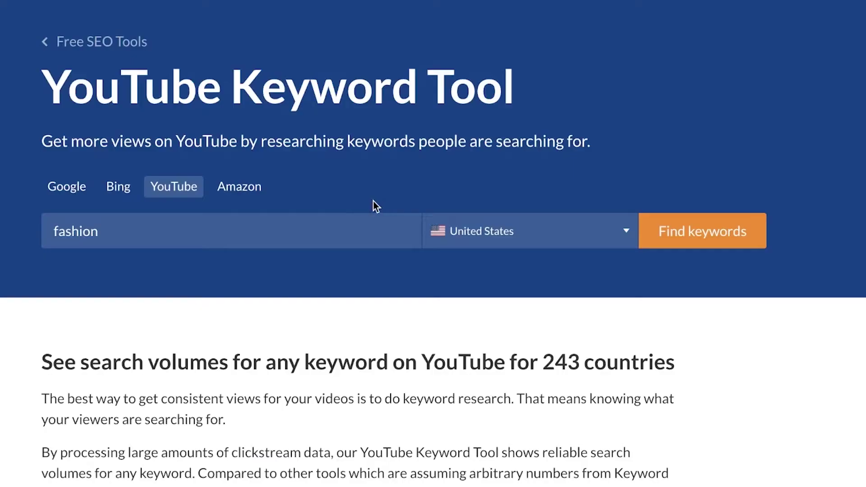
# Step: Find YouTube keyword ideas for "fashion" in the United States, passing the robot check
pyautogui.scroll(-4, 373, 204)
pyautogui.click(687, 38)
pyautogui.scroll(4, 769, 87)
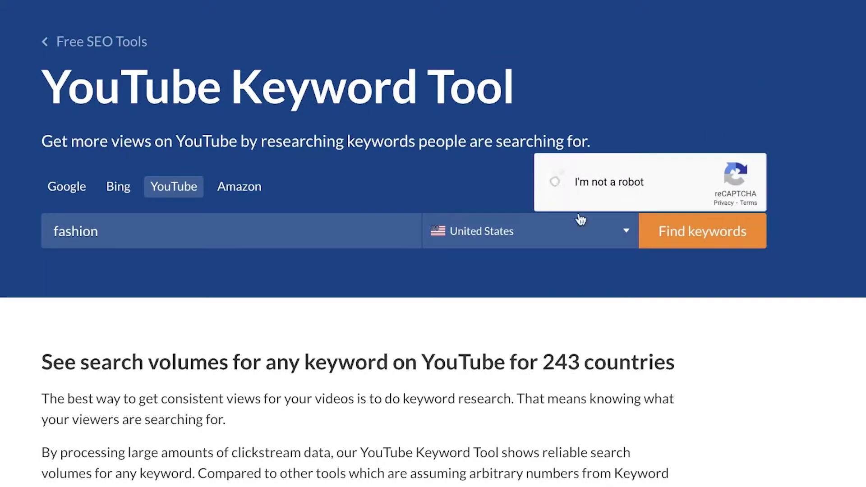
pyautogui.click(699, 245)
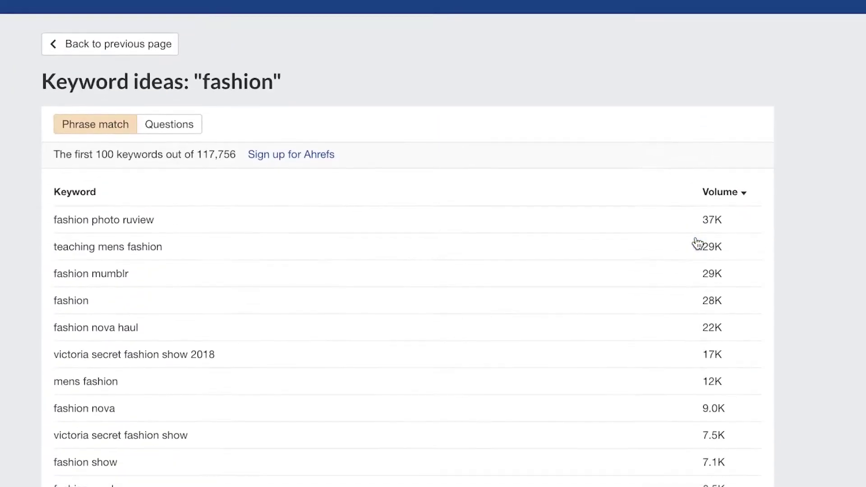
# Step: Examine the phrase-match keyword ideas for "fashion" and compare their search volumes
pyautogui.scroll(-1, 712, 120)
pyautogui.scroll(-10, 735, 112)
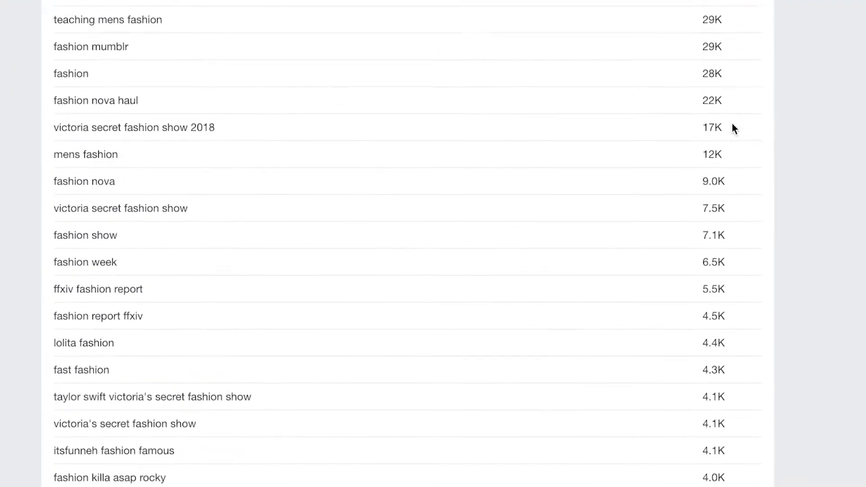
pyautogui.scroll(-8, 719, 126)
pyautogui.scroll(20, 719, 127)
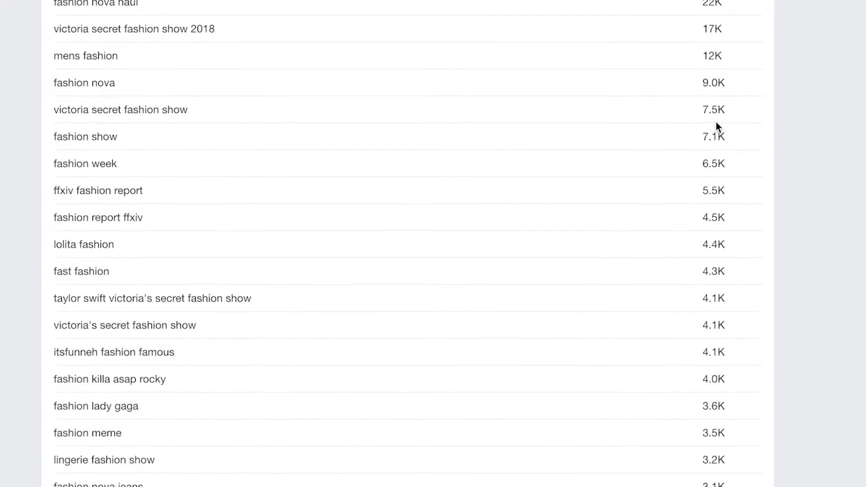
pyautogui.scroll(-14, 719, 262)
pyautogui.scroll(1, 724, 224)
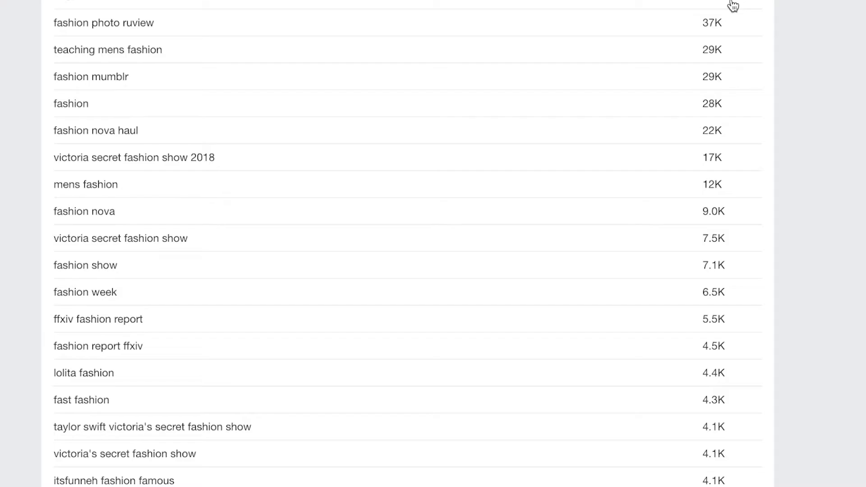
pyautogui.scroll(-1, 760, 10)
pyautogui.scroll(-20, 755, 13)
pyautogui.scroll(14, 754, 17)
pyautogui.scroll(-8, 756, 19)
pyautogui.scroll(-20, 755, 20)
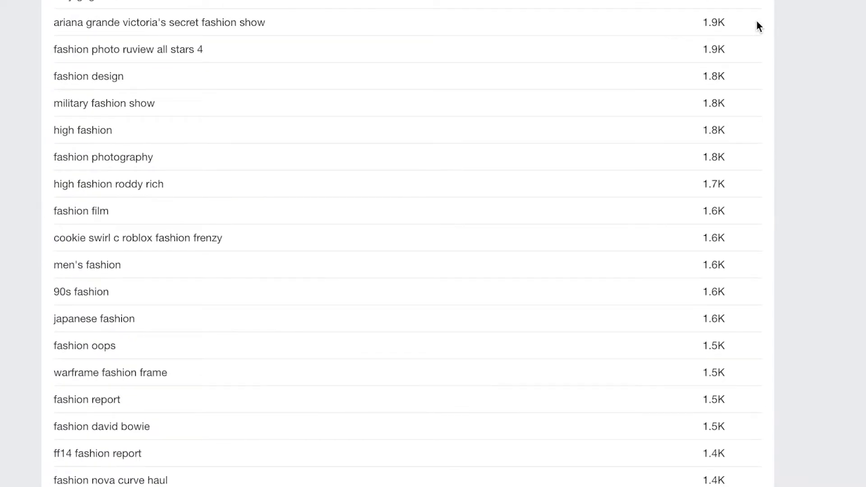
pyautogui.scroll(-20, 756, 20)
pyautogui.scroll(-20, 756, 22)
pyautogui.scroll(20, 756, 22)
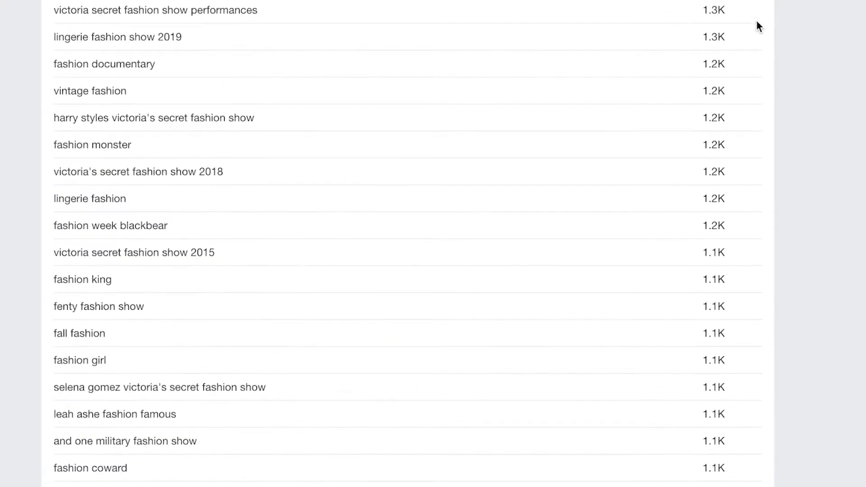
pyautogui.scroll(2, 608, 117)
pyautogui.scroll(20, 609, 121)
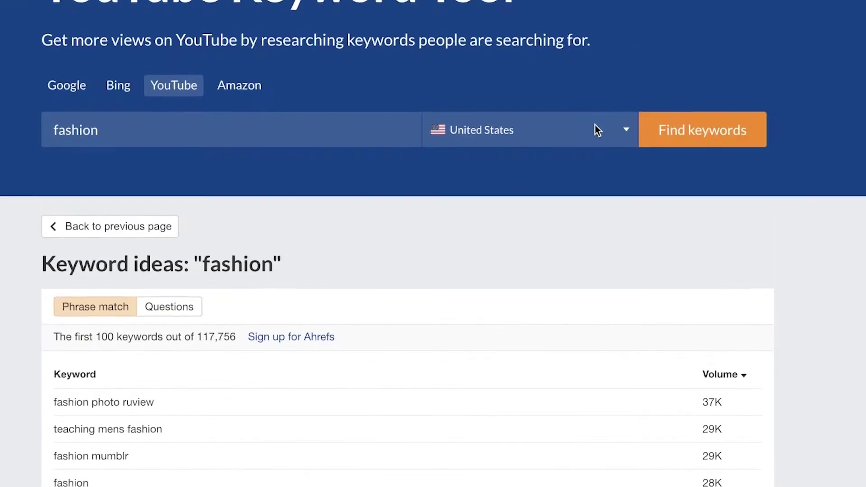
pyautogui.scroll(3, 594, 125)
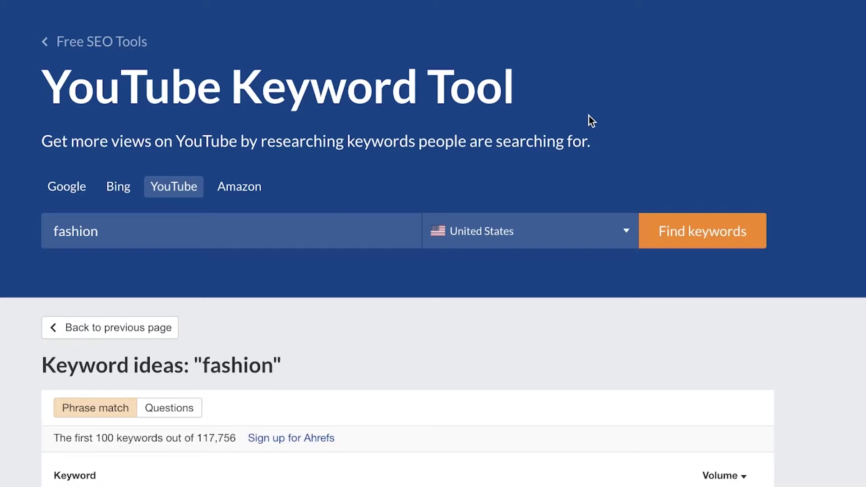
# Step: Switch to the Canva presentation and go from the slide on targeting keywords with demand to the forum embedding slide
pyautogui.scroll(-8, 589, 118)
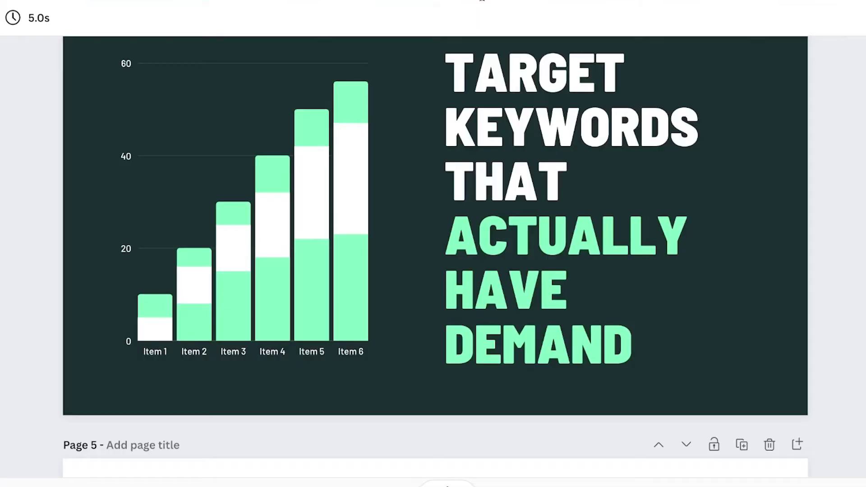
pyautogui.scroll(-8, 436, 257)
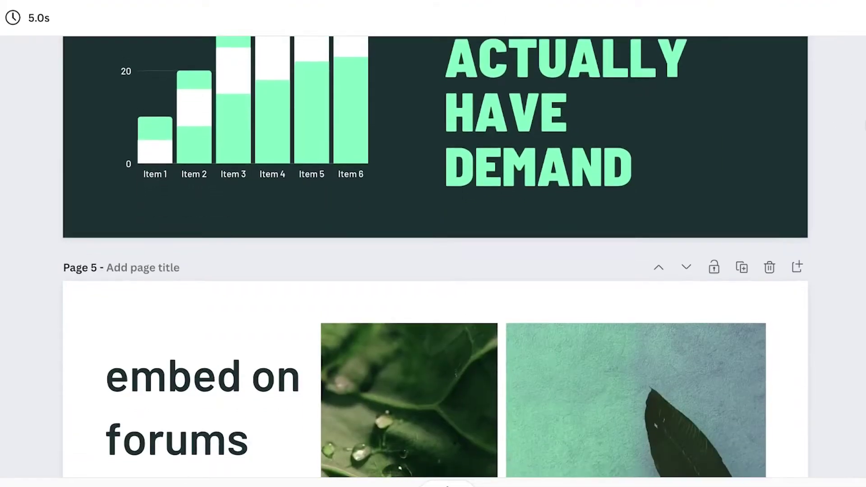
pyautogui.scroll(-1, 433, 257)
pyautogui.scroll(-2, 433, 257)
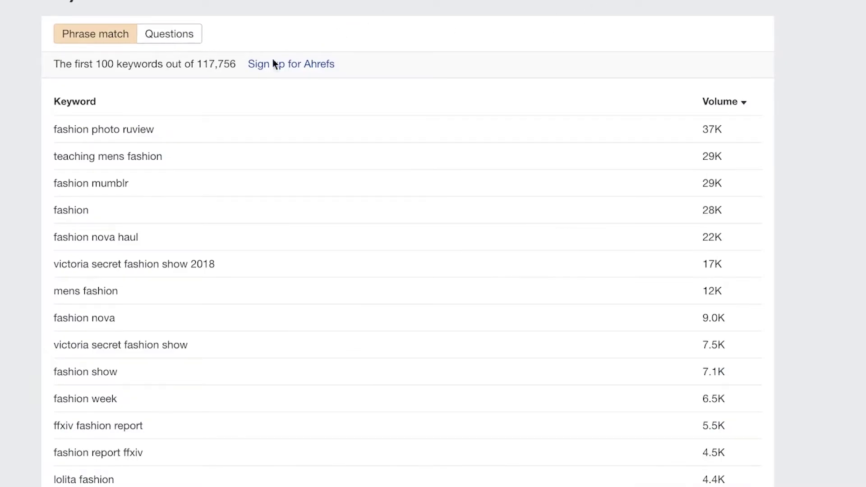
# Step: Return to the Ahrefs results and load the question keyword ideas for "fashion", passing the robot check
pyautogui.scroll(3, 244, 58)
pyautogui.click(165, 101)
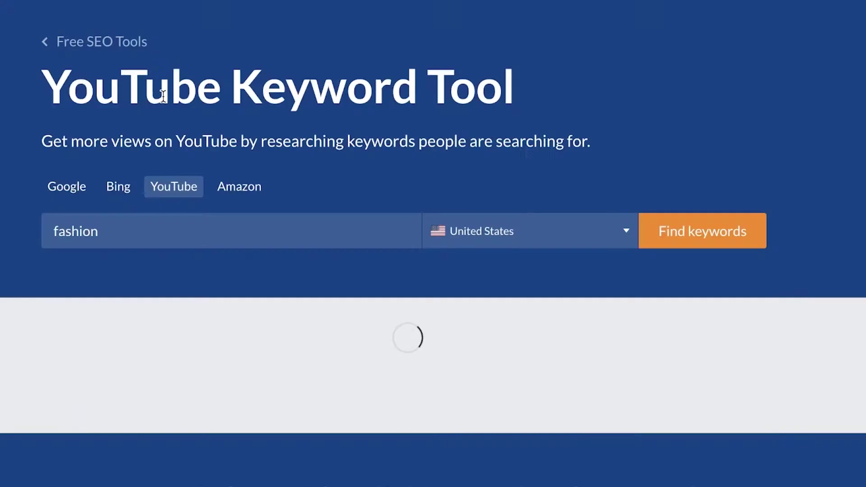
pyautogui.scroll(-12, 165, 84)
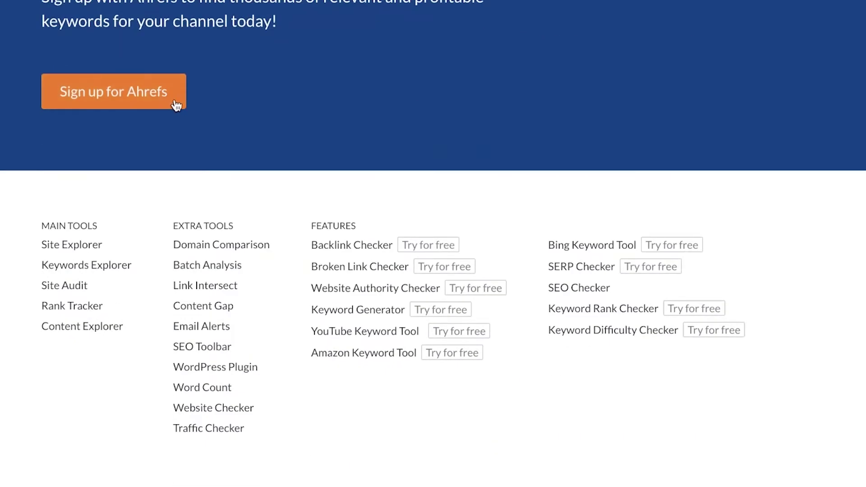
pyautogui.scroll(10, 340, 77)
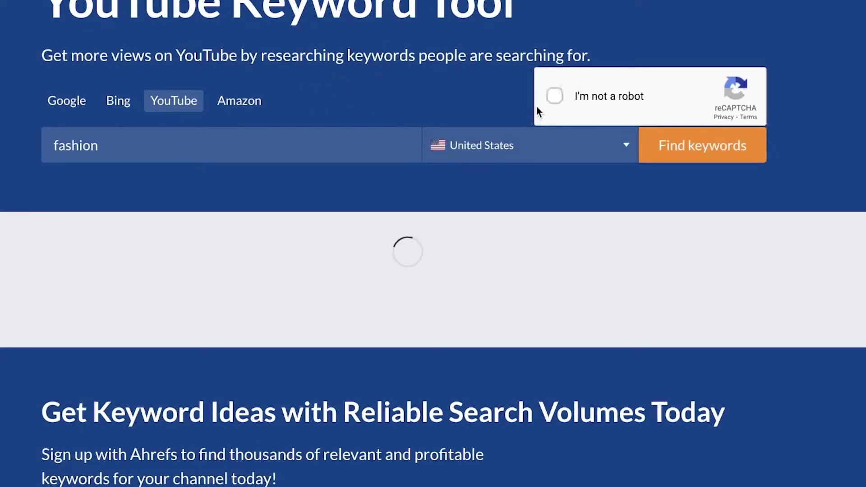
pyautogui.click(689, 148)
# Step: Examine the question-based keyword ideas for "fashion" and their search volumes
pyautogui.scroll(-10, 762, 113)
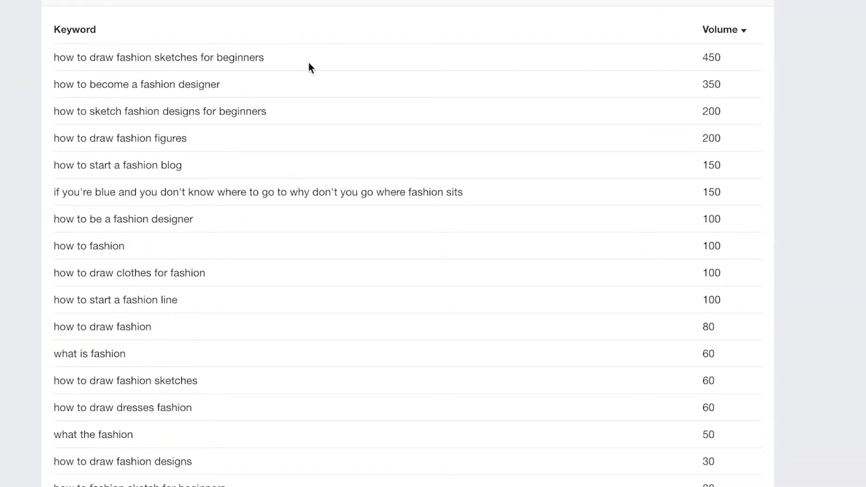
pyautogui.scroll(-20, 303, 166)
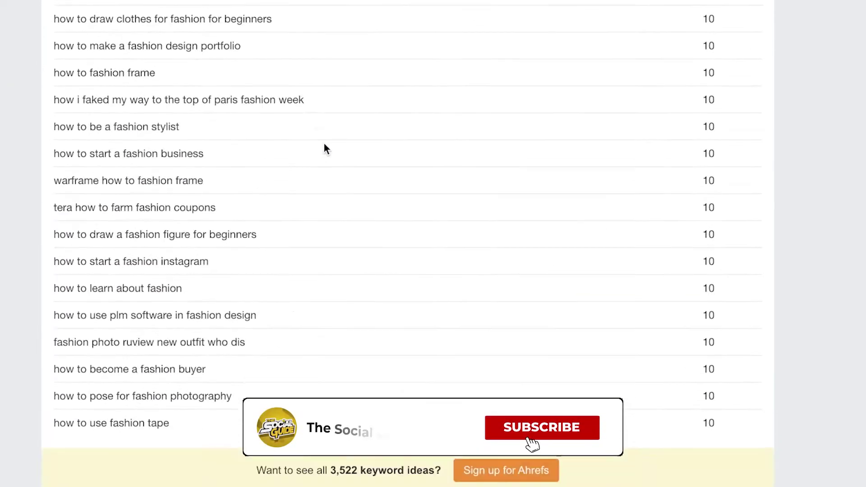
pyautogui.scroll(13, 23, 218)
pyautogui.scroll(12, 39, 205)
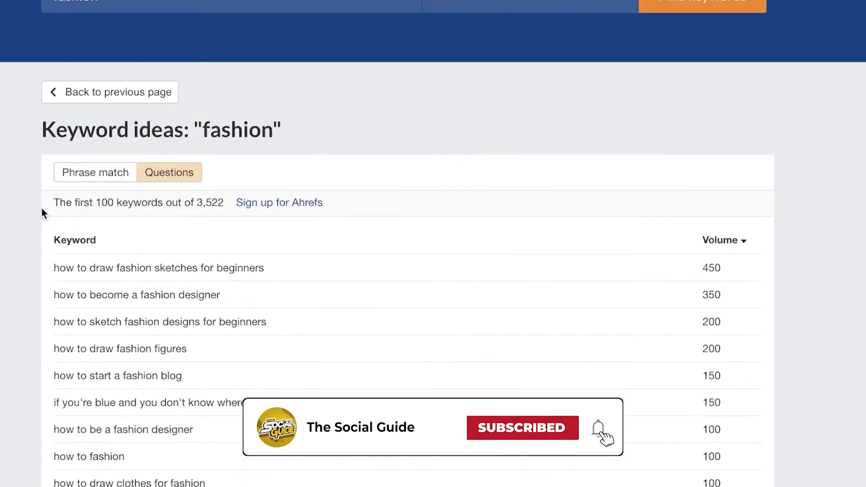
pyautogui.scroll(-4, 42, 242)
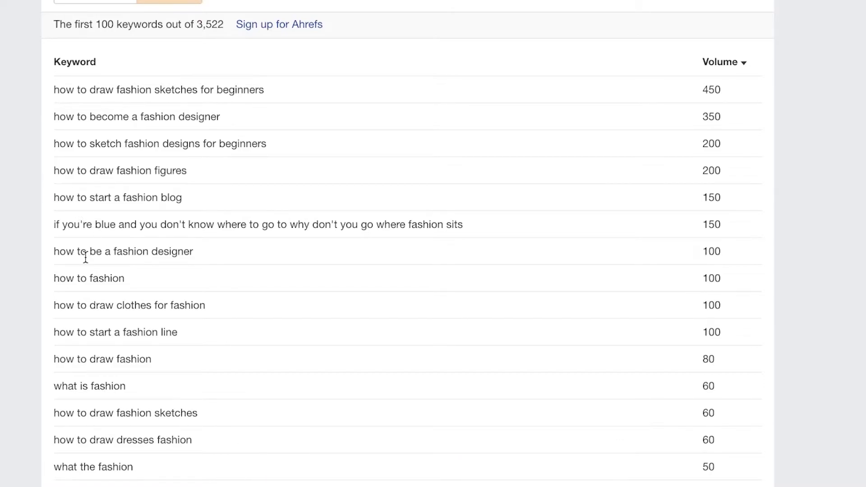
pyautogui.scroll(-3, 120, 307)
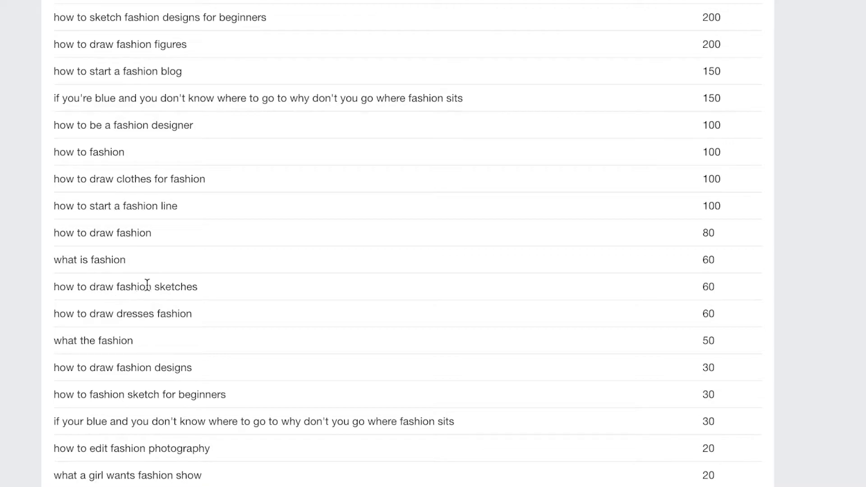
pyautogui.scroll(-3, 180, 290)
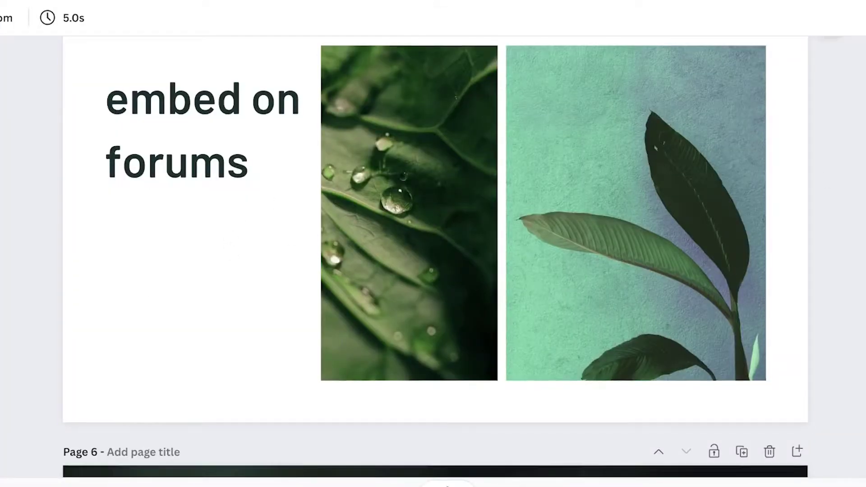
# Step: Switch to the Canva presentation and show the "embed on forums" slide followed by the YouTube Ads and Retargeting Ads slide
pyautogui.scroll(1, 455, 257)
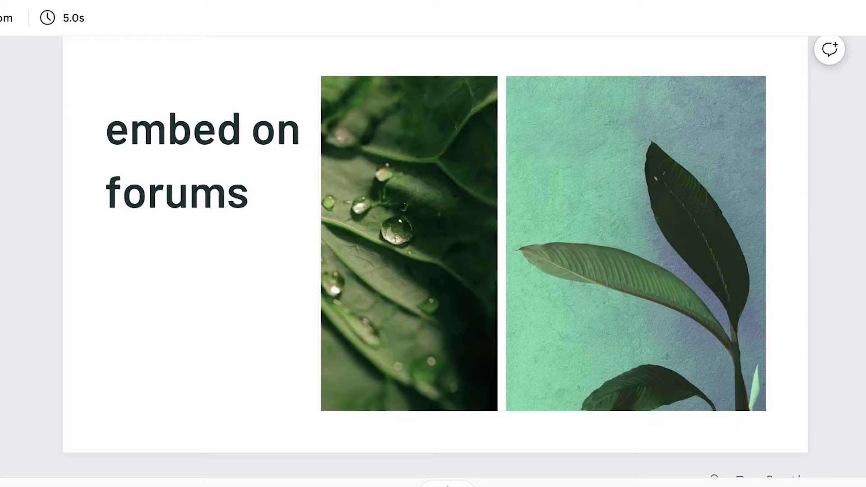
pyautogui.scroll(-10, 435, 244)
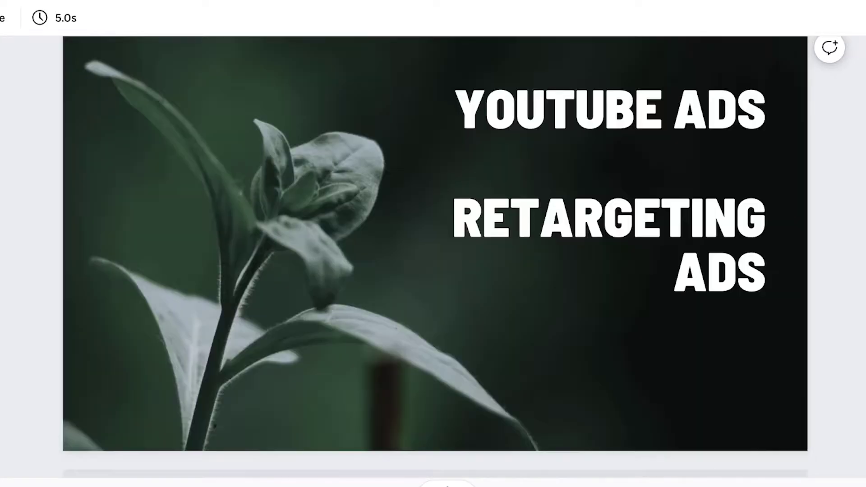
pyautogui.scroll(1, 435, 244)
pyautogui.scroll(-1, 435, 244)
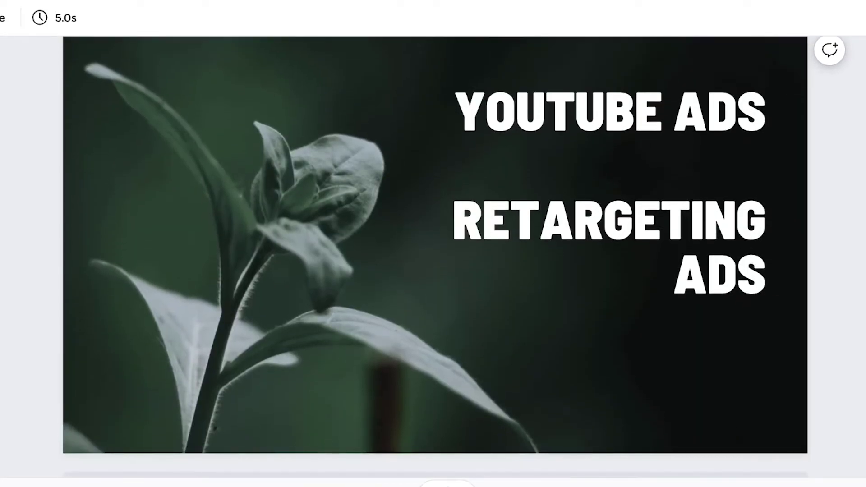